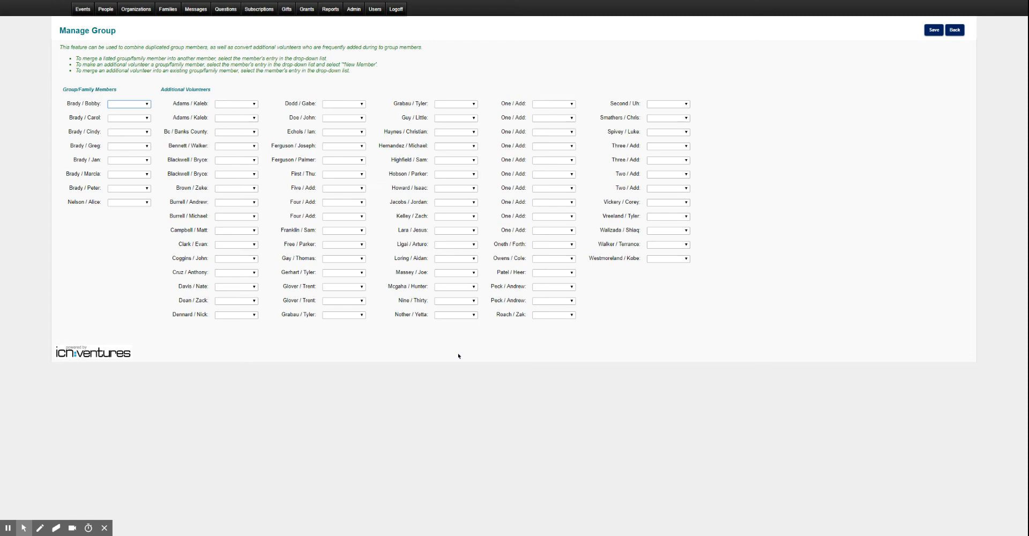
Leave the group management and person detail pages and return to the people list
left_click(957, 30)
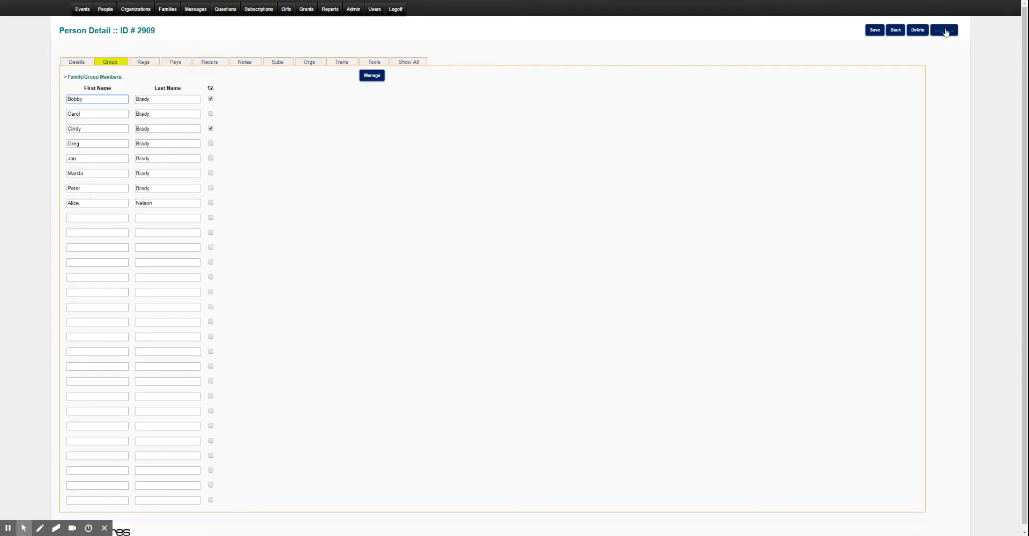
left_click(889, 32)
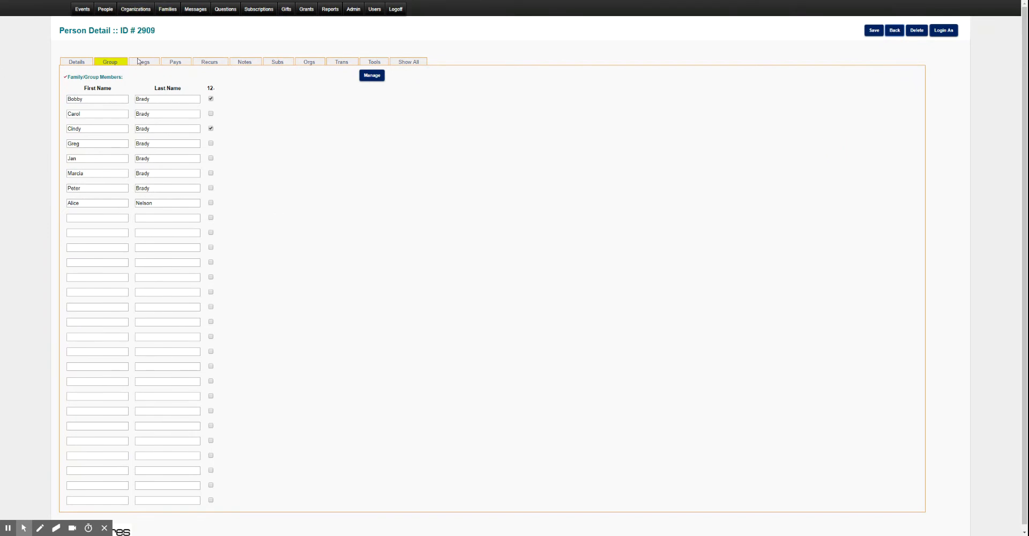
left_click(372, 75)
left_click(375, 77)
left_click(892, 32)
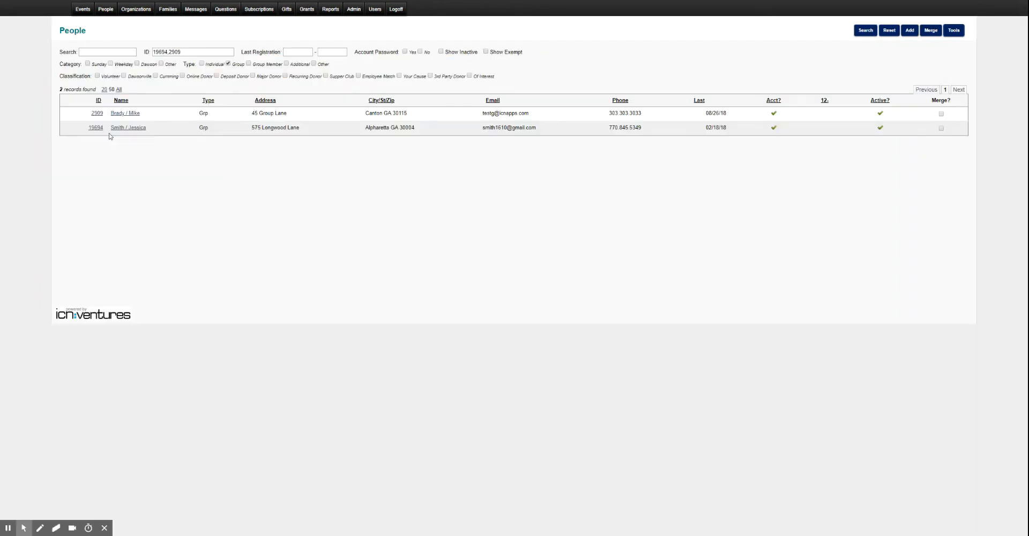
Select both listed group records, examine their merge comparison, and return to the people list without merging
left_click(940, 114)
left_click(940, 128)
left_click(931, 31)
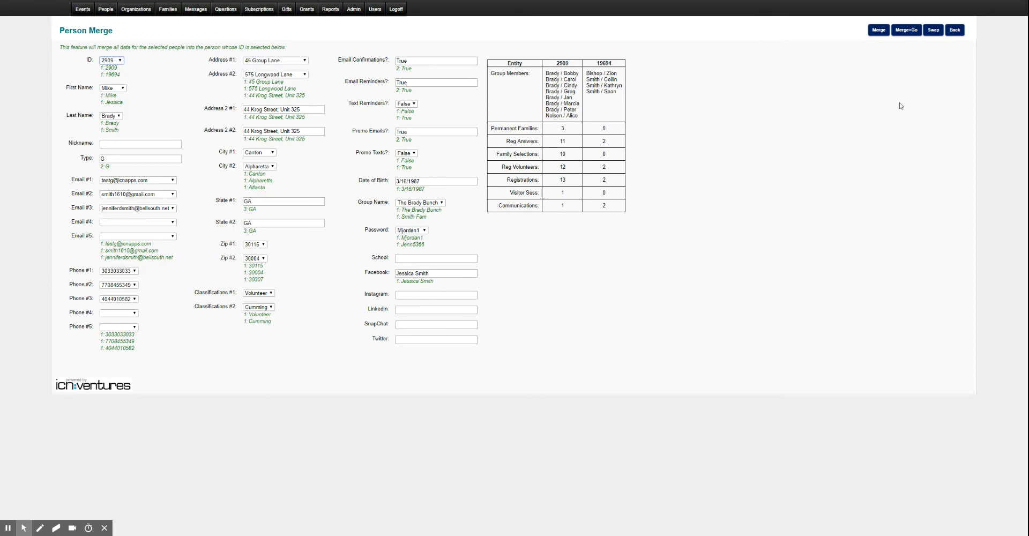
left_click(957, 31)
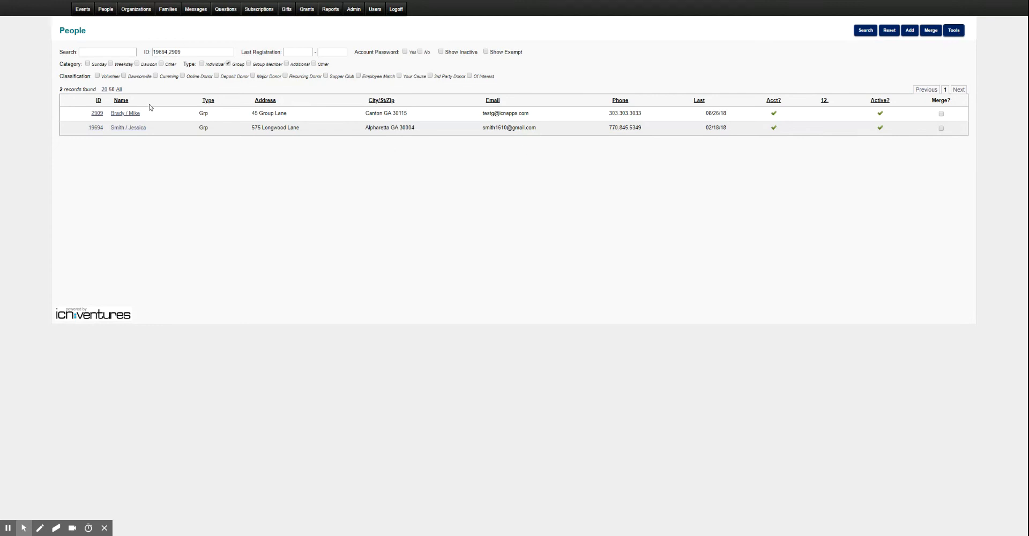
In the group management page of the first listed group, merge the last group member into another member and save
left_click(98, 115)
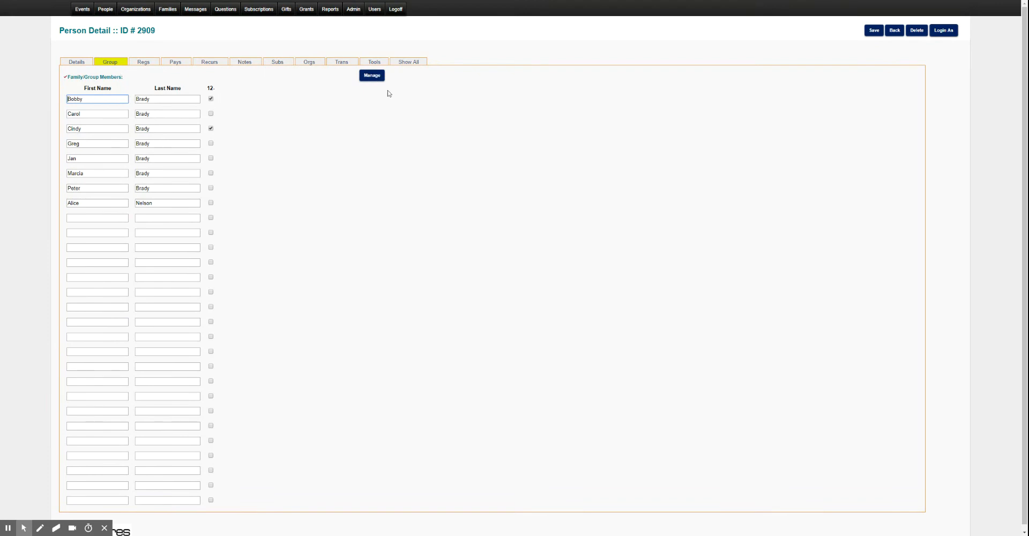
left_click(371, 77)
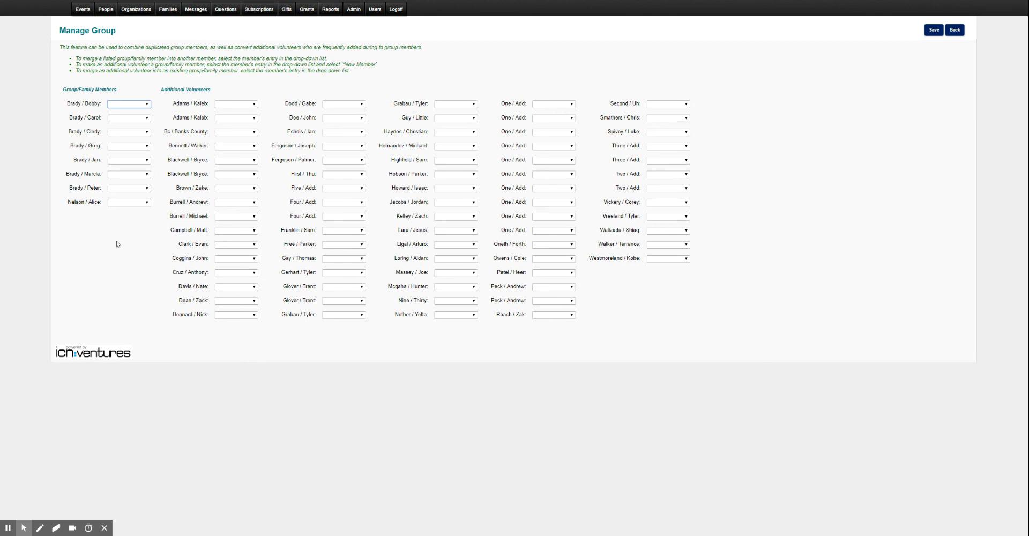
left_click(143, 204)
left_click(131, 223)
left_click(931, 31)
Convert the first "One / Add" additional volunteer to a group member with the *New Member option and save
left_click(539, 106)
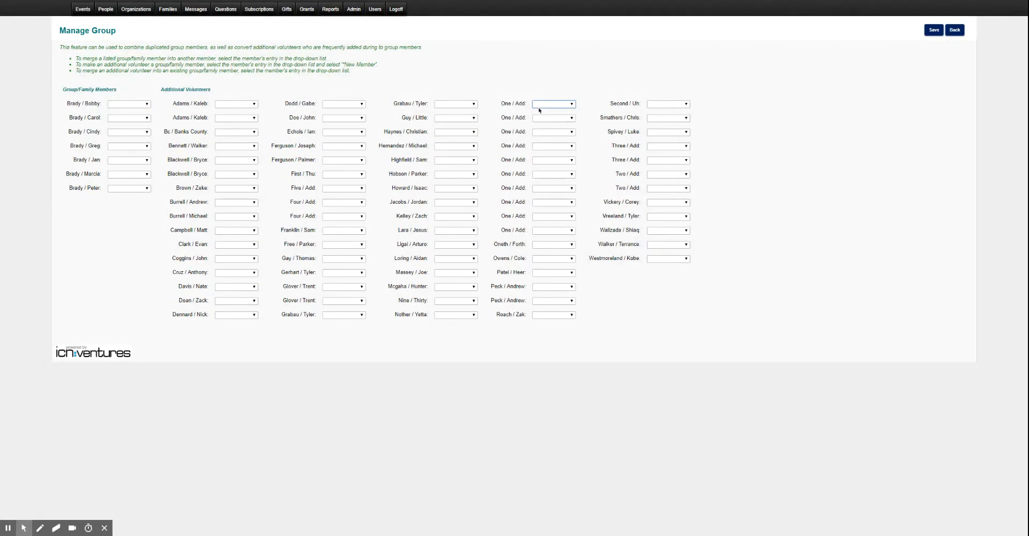
left_click(539, 110)
left_click(933, 32)
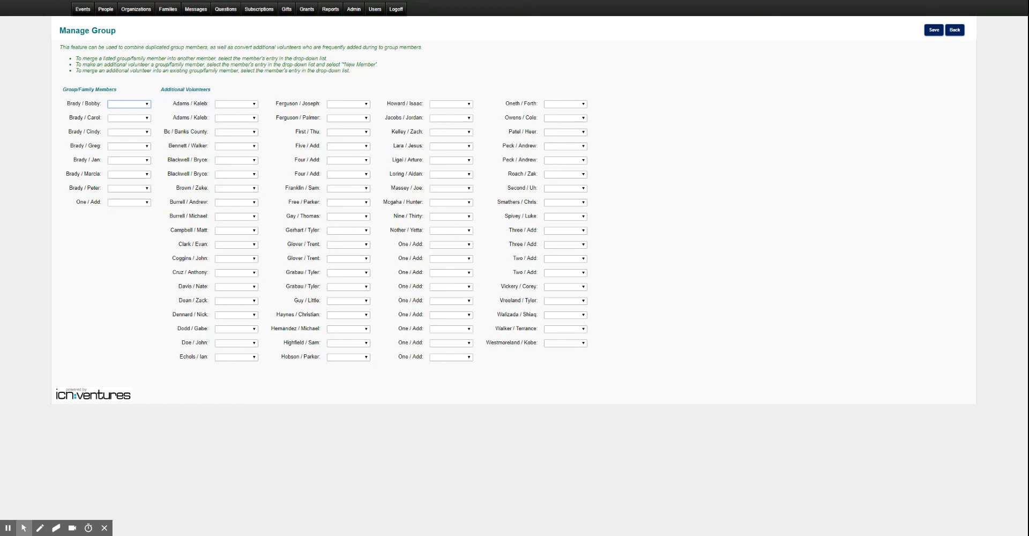
Convert three more "One / Add" additional volunteers into new group members and save
left_click(453, 246)
left_click(447, 320)
left_click(449, 260)
left_click(455, 331)
left_click(459, 407)
left_click(448, 260)
left_click(450, 332)
left_click(934, 30)
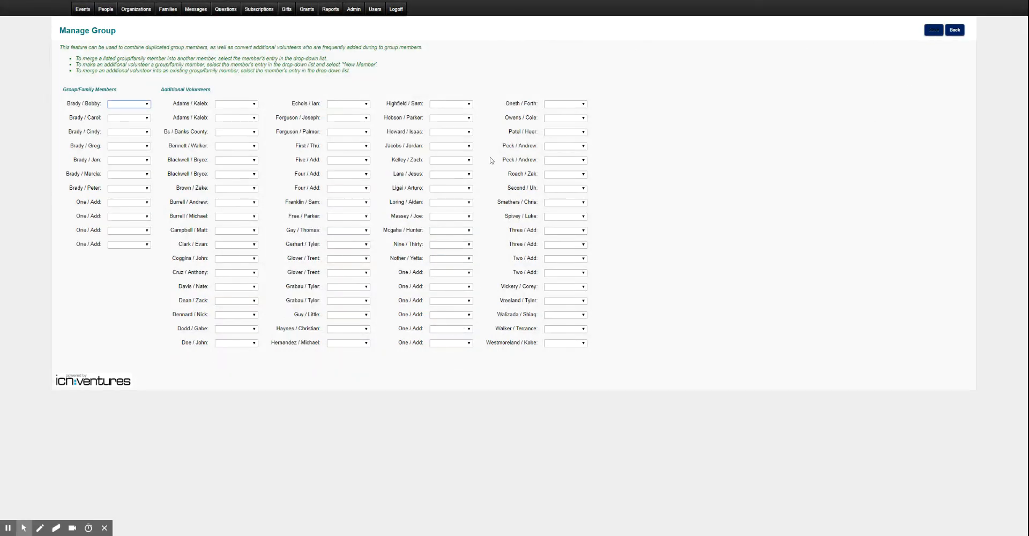
Merge the three duplicate "One / Add" group members into the first "One / Add" member and save
left_click(127, 216)
left_click(127, 222)
left_click(130, 231)
left_click(130, 236)
left_click(129, 244)
left_click(129, 251)
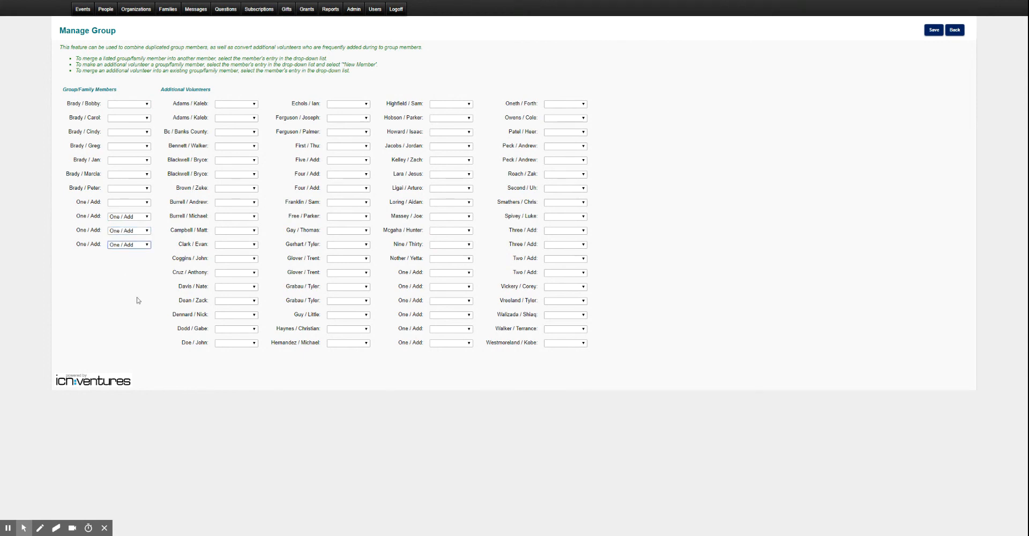
left_click(134, 231)
left_click(931, 35)
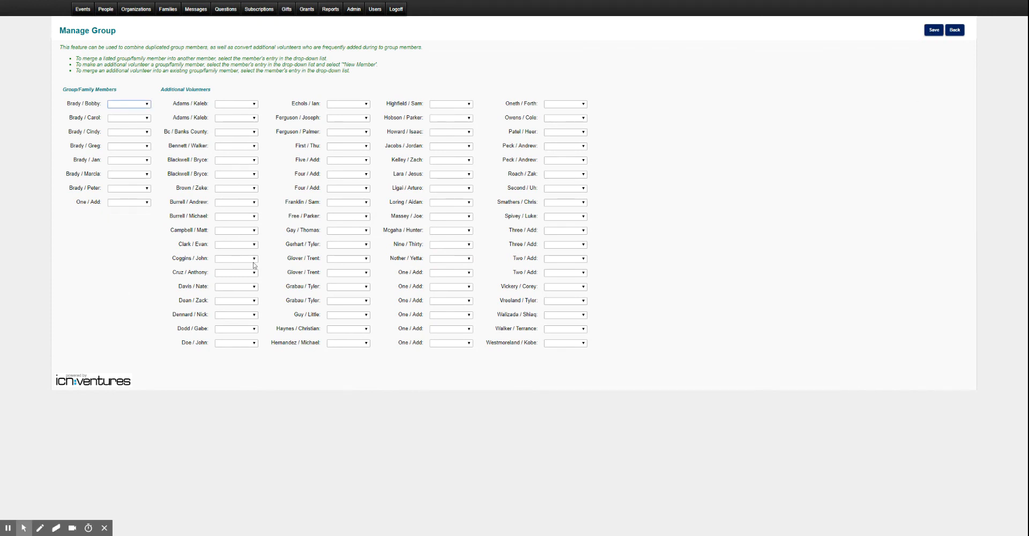